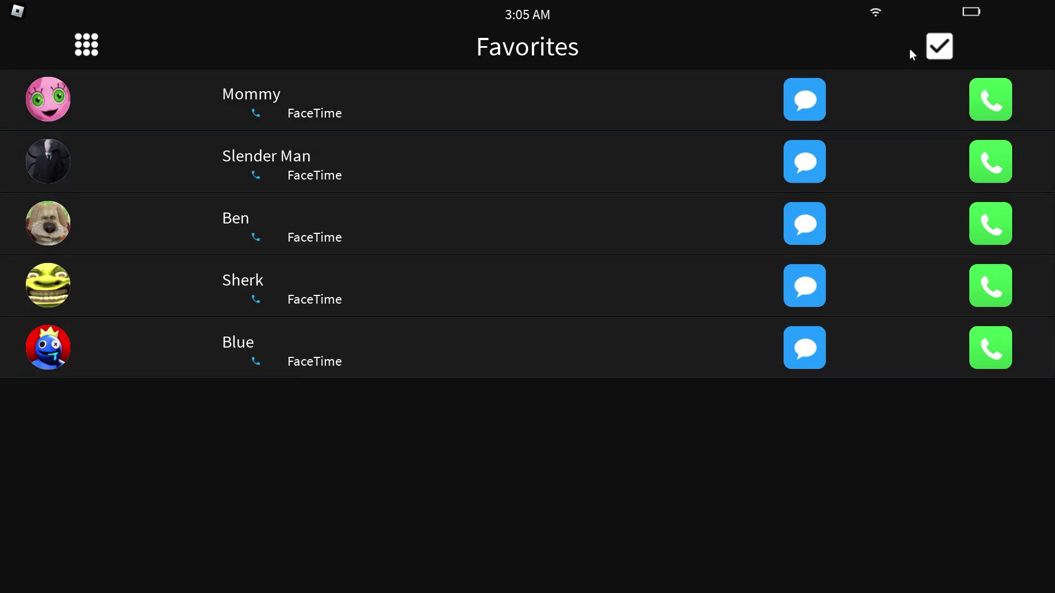
Check the to-do checklist, go back to Favorites, and bring up the phone dialer.
click(941, 48)
scroll(271, 165, down, 2)
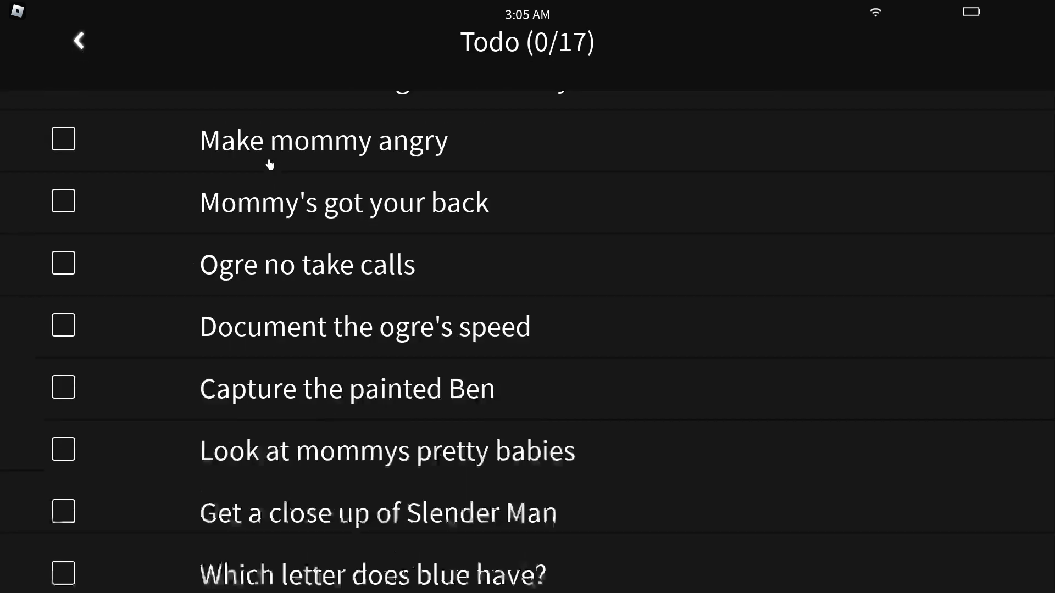
scroll(274, 165, down, 3)
scroll(278, 173, down, 4)
scroll(281, 185, down, 1)
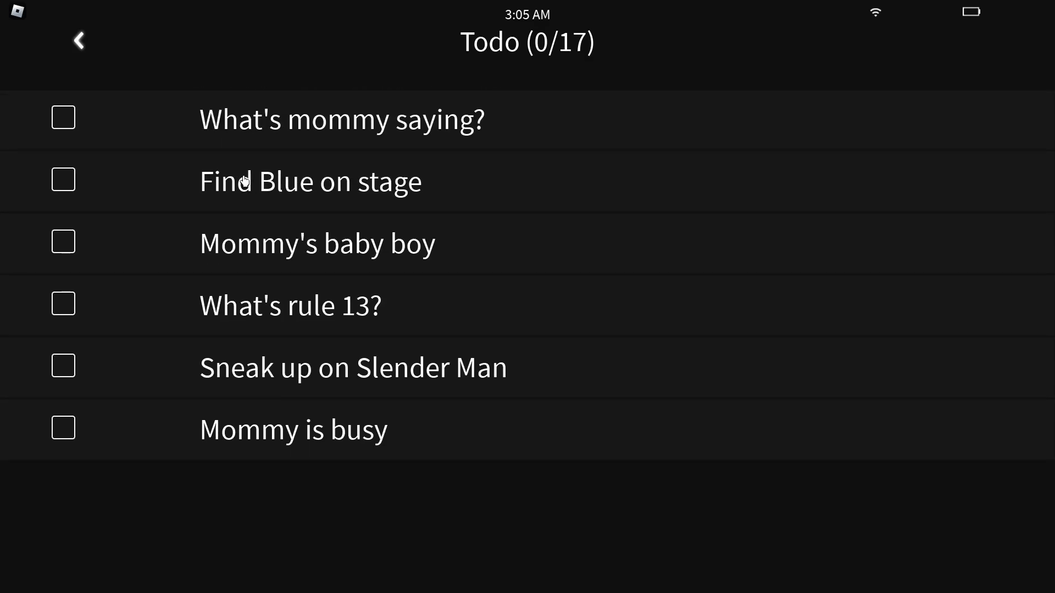
scroll(338, 190, up, 10)
click(78, 41)
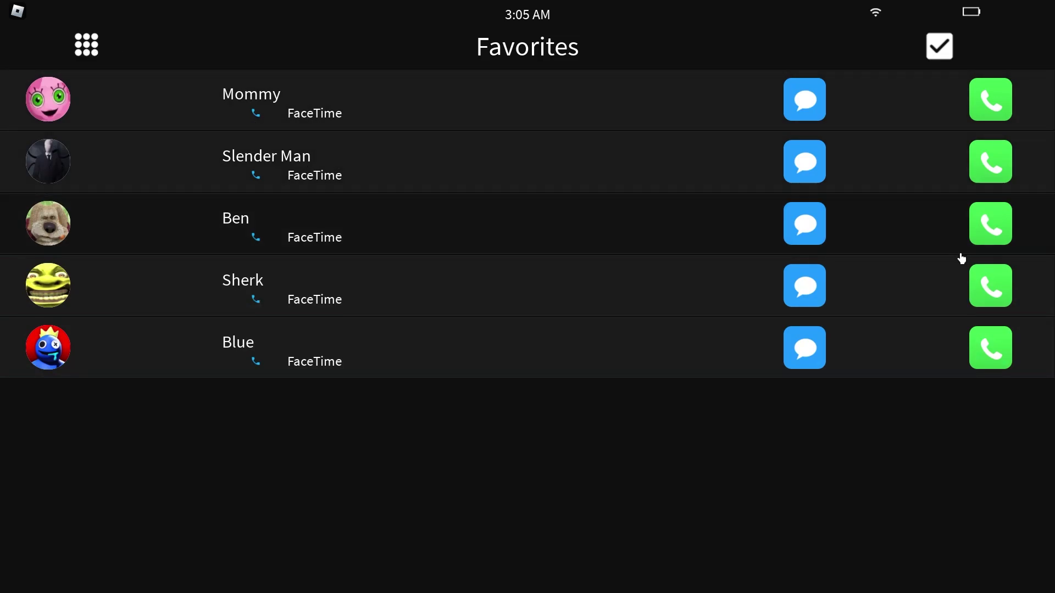
click(989, 286)
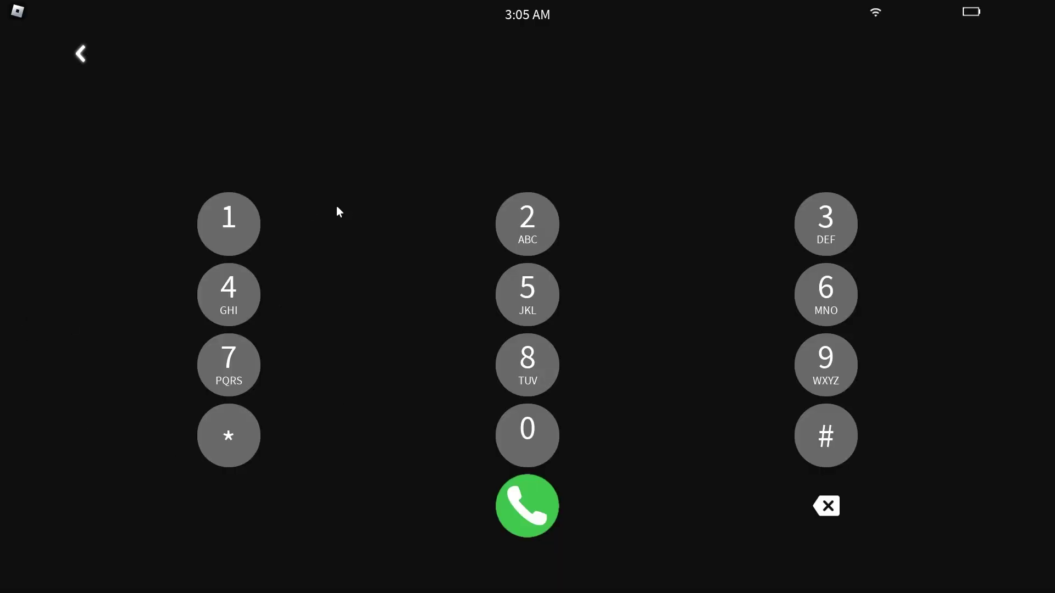
click(235, 220)
click(519, 227)
click(537, 309)
click(540, 313)
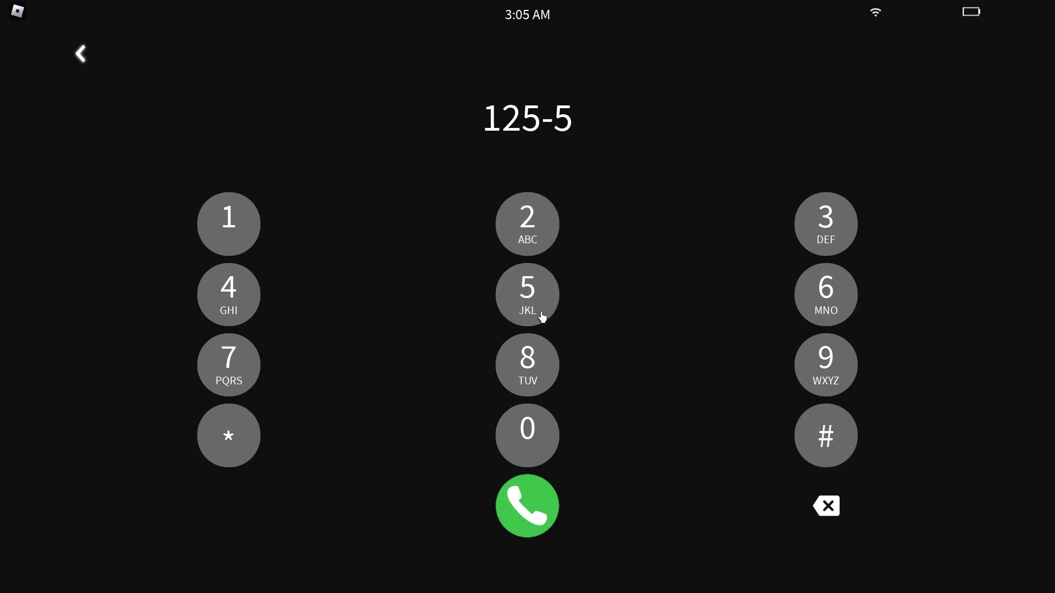
triple_click(541, 352)
click(541, 352)
click(840, 239)
click(827, 302)
click(827, 301)
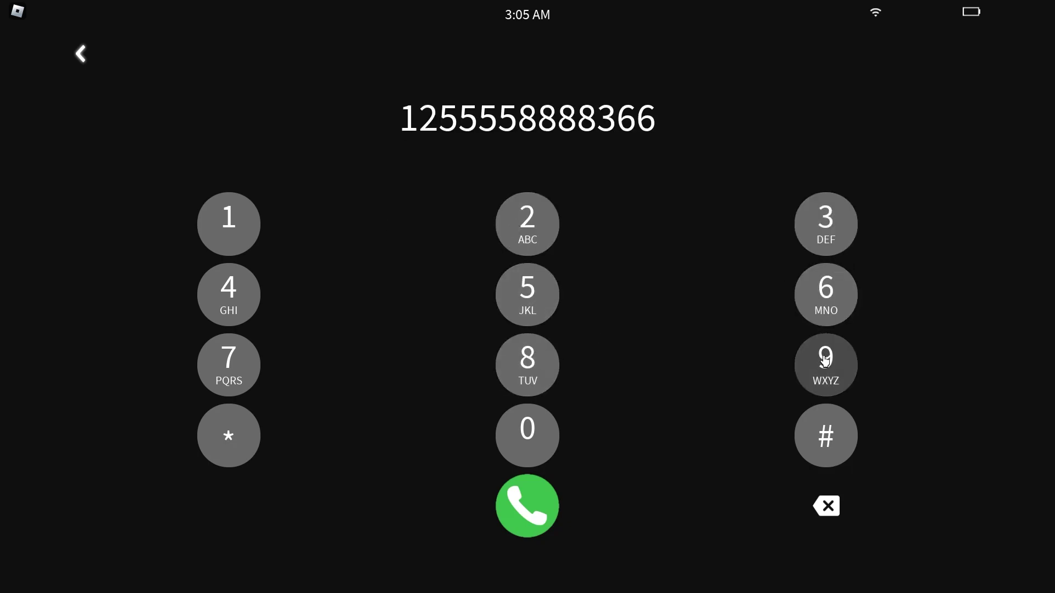
click(825, 360)
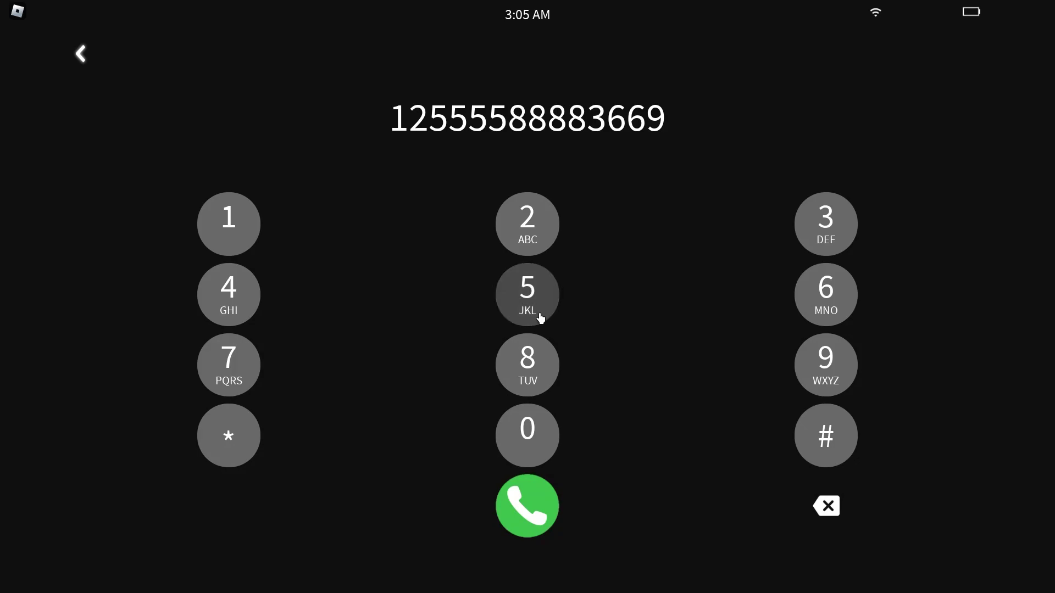
click(540, 358)
click(231, 297)
click(231, 360)
click(231, 294)
click(231, 295)
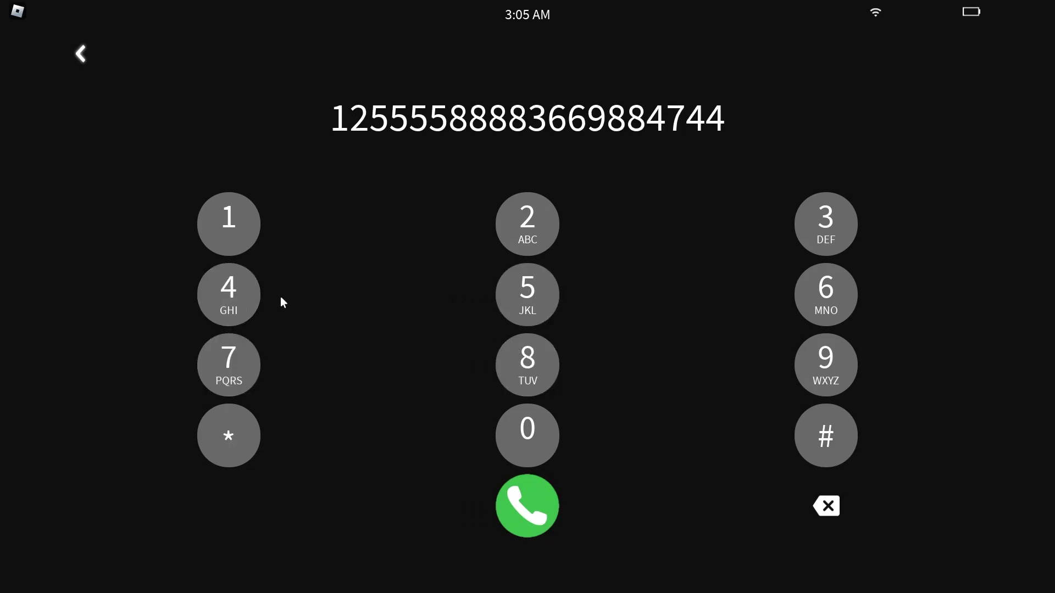
click(512, 297)
click(511, 297)
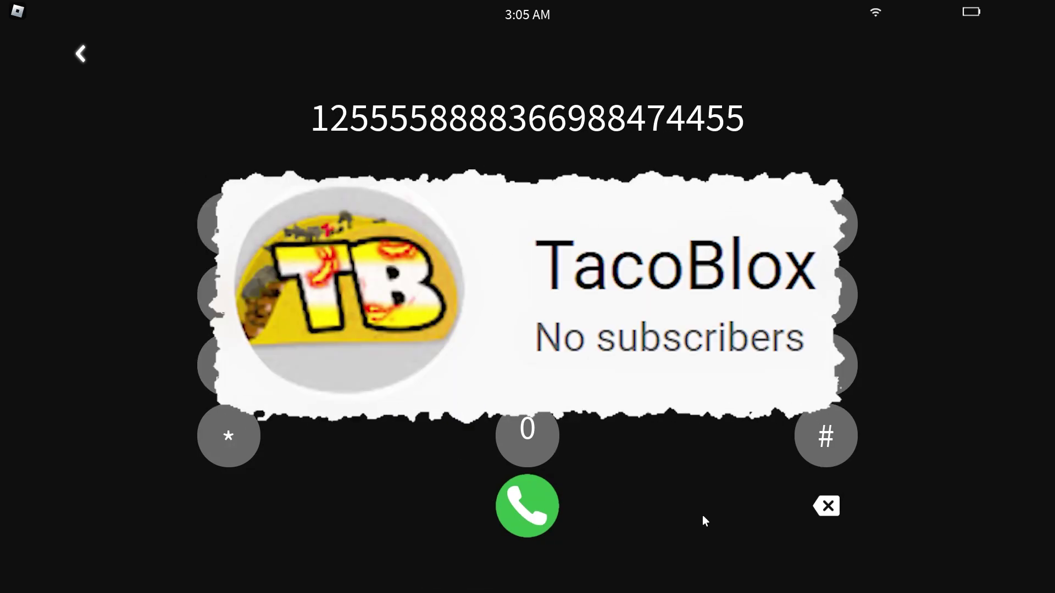
Delete six digits from the dialed number, then leave the dialer for Favorites.
click(826, 507)
click(826, 506)
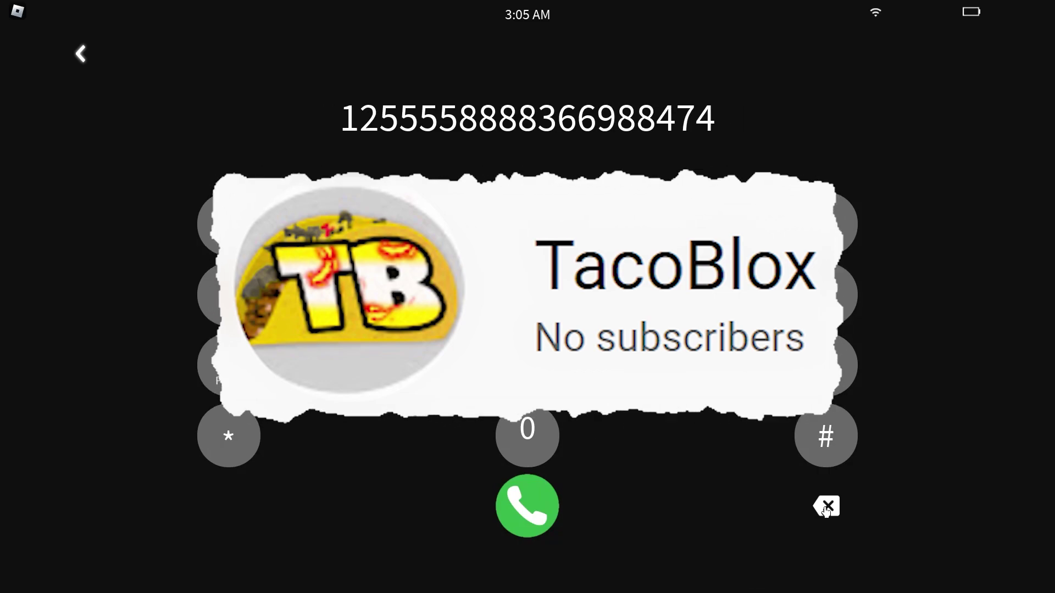
click(826, 507)
click(827, 507)
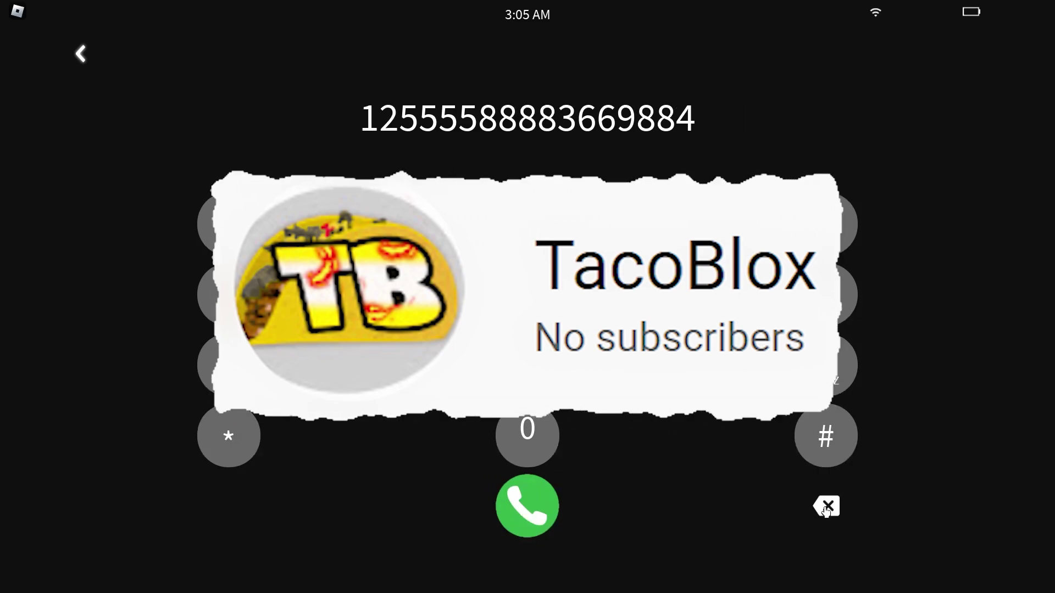
click(827, 507)
click(827, 504)
click(826, 504)
click(826, 505)
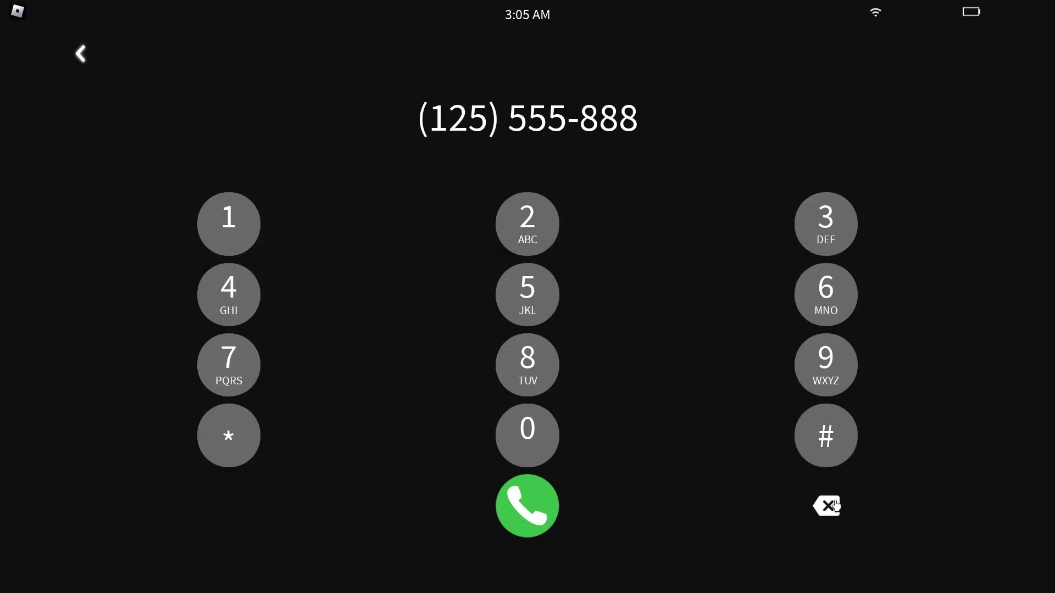
click(83, 58)
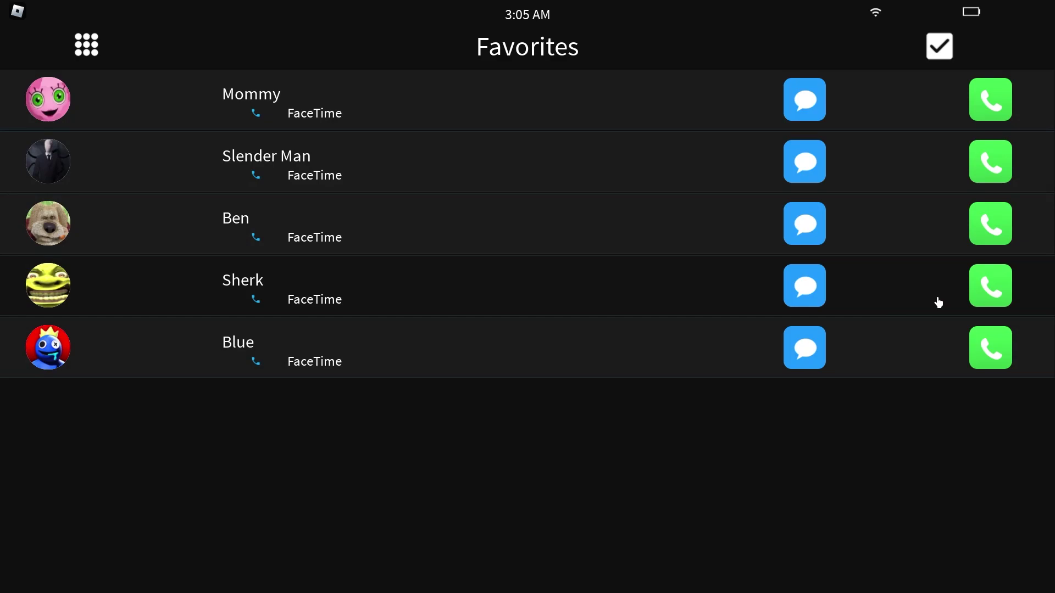
Reopen the code redemption screen with cometomyswamp entered in the Code field.
click(989, 288)
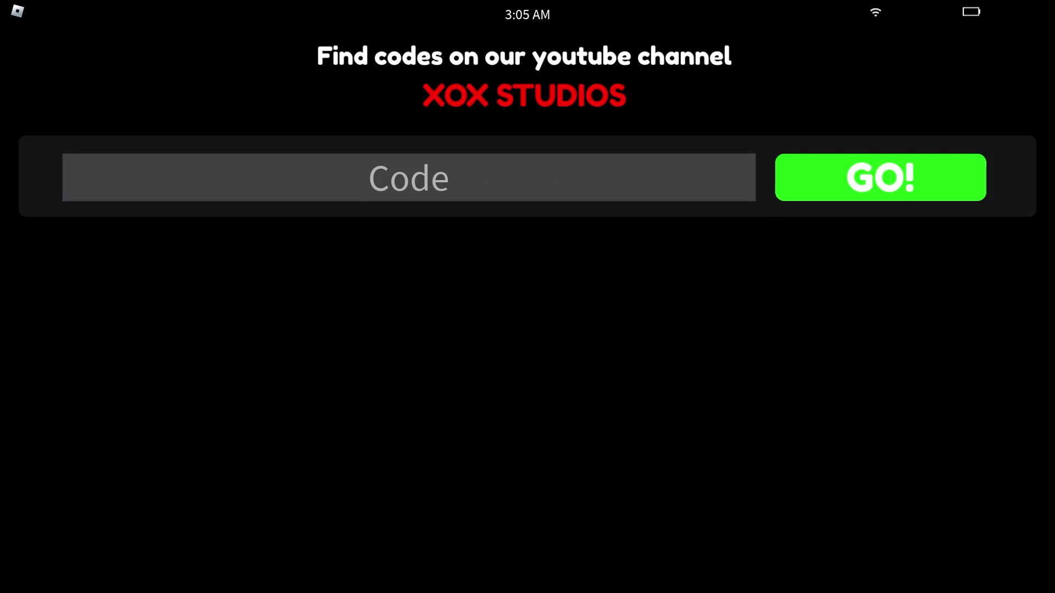
click(543, 584)
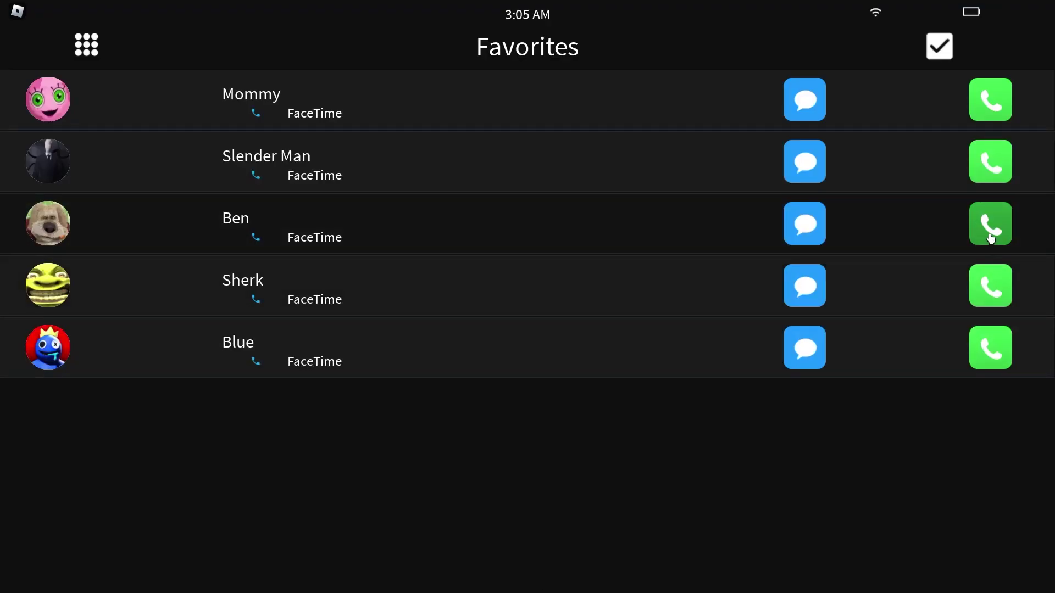
click(988, 282)
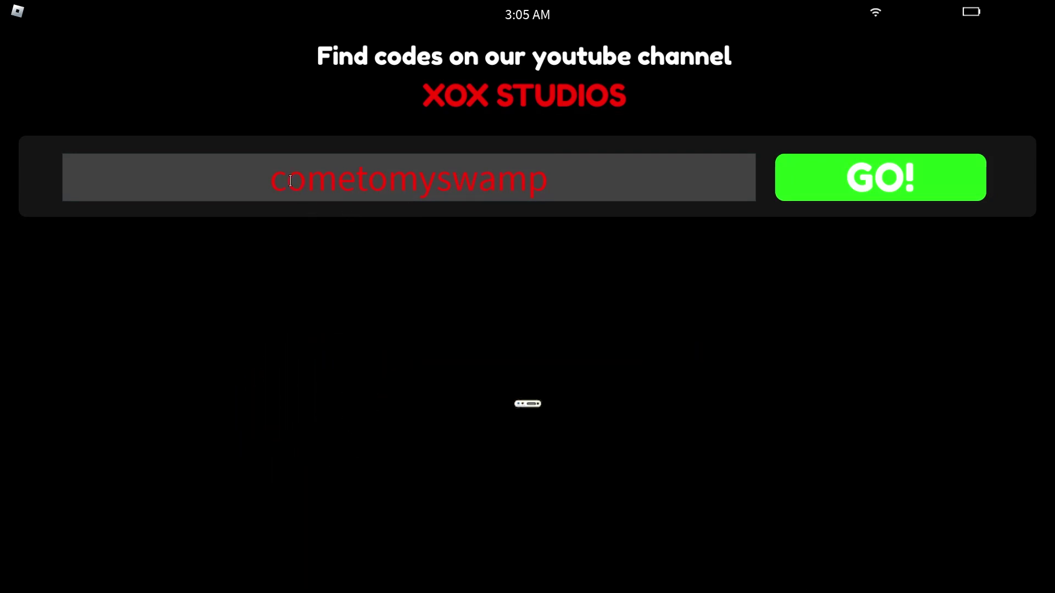
drag(272, 181, 584, 186)
click(560, 183)
Submit cometomyswamp, FaceTime Sherk, and take a photo of the swamp call.
click(880, 191)
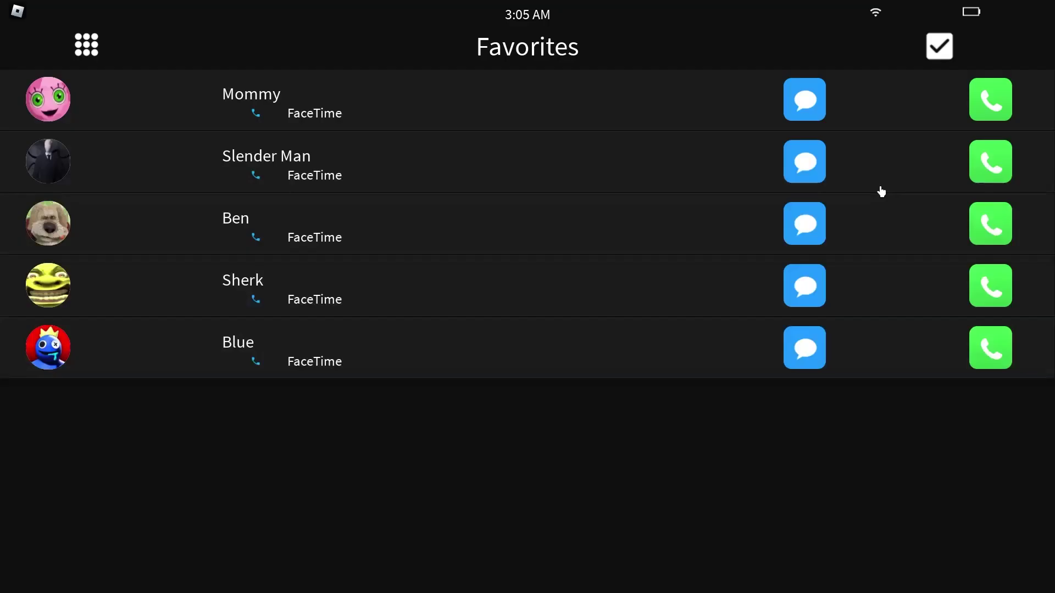
click(991, 285)
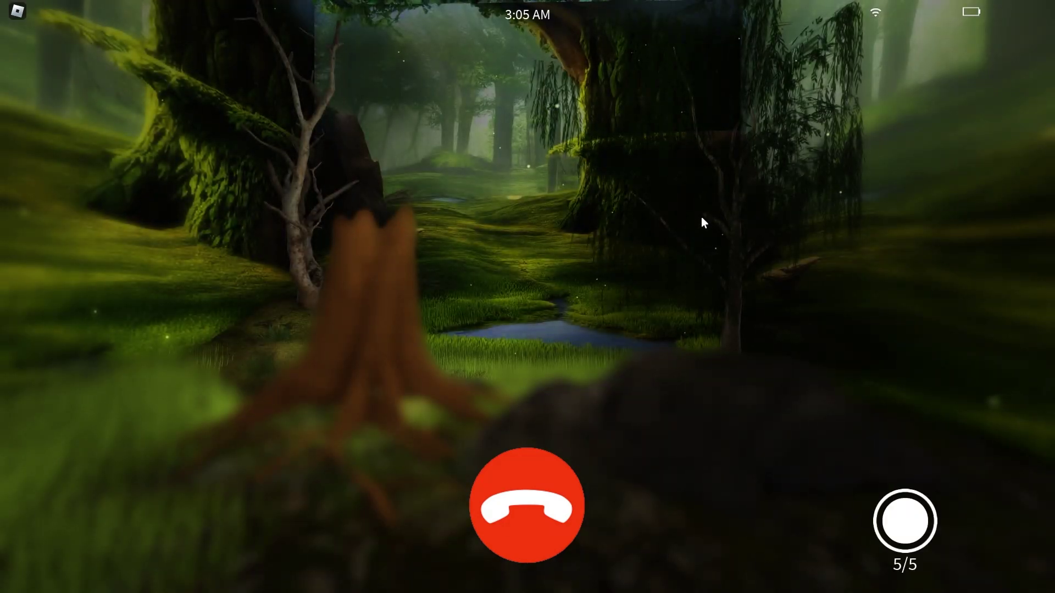
click(899, 542)
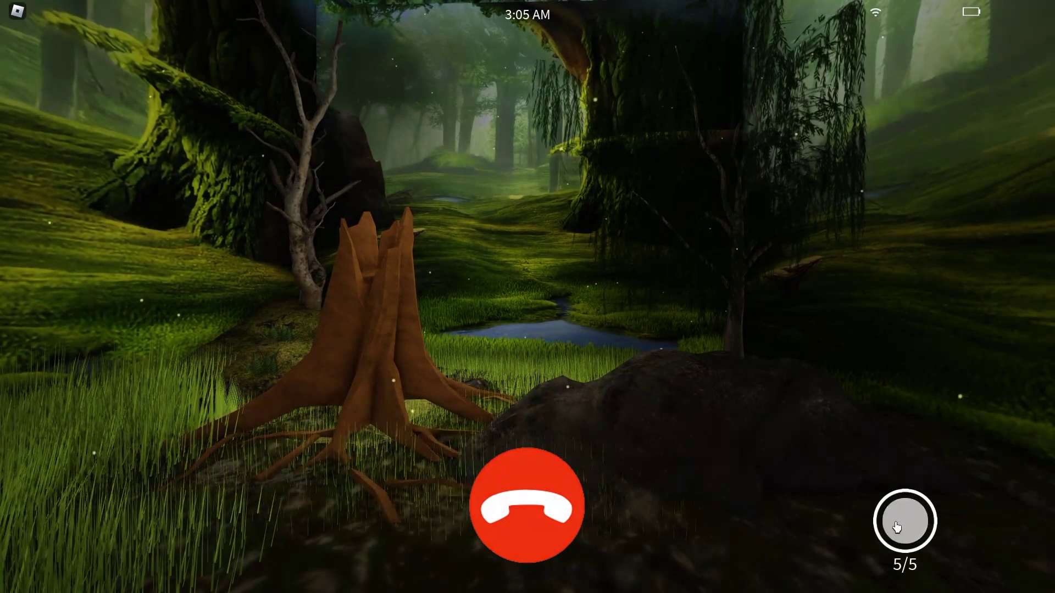